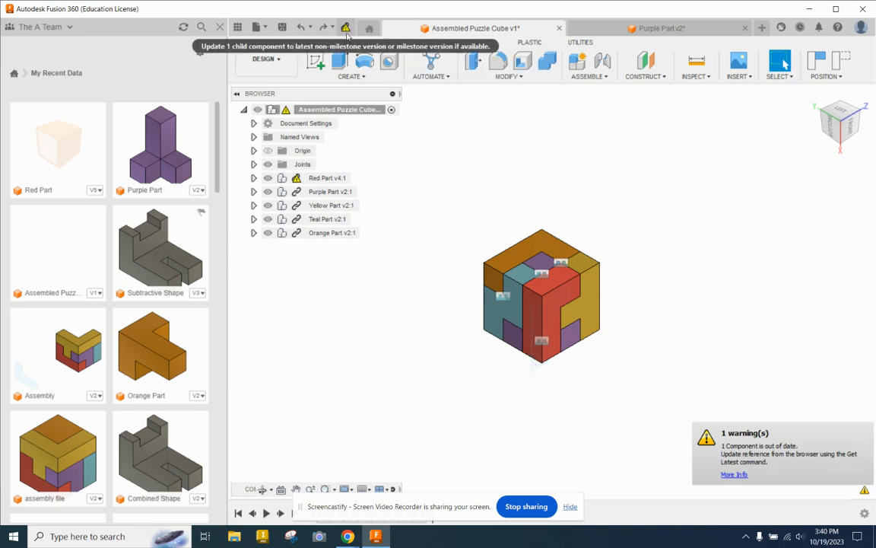
- Update the outdated Red Part reference to its latest version and switch the puzzle cube assembly to the Animation workspace
left_click(346, 28)
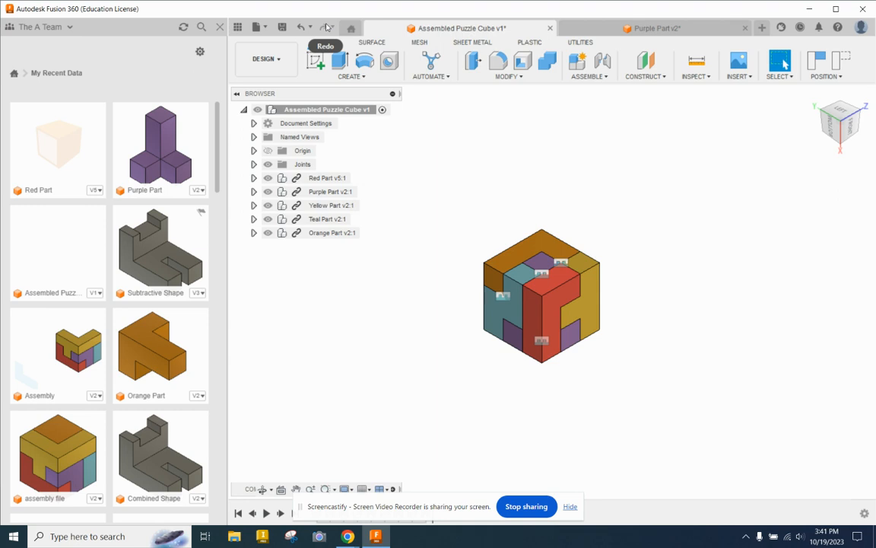
left_click(279, 63)
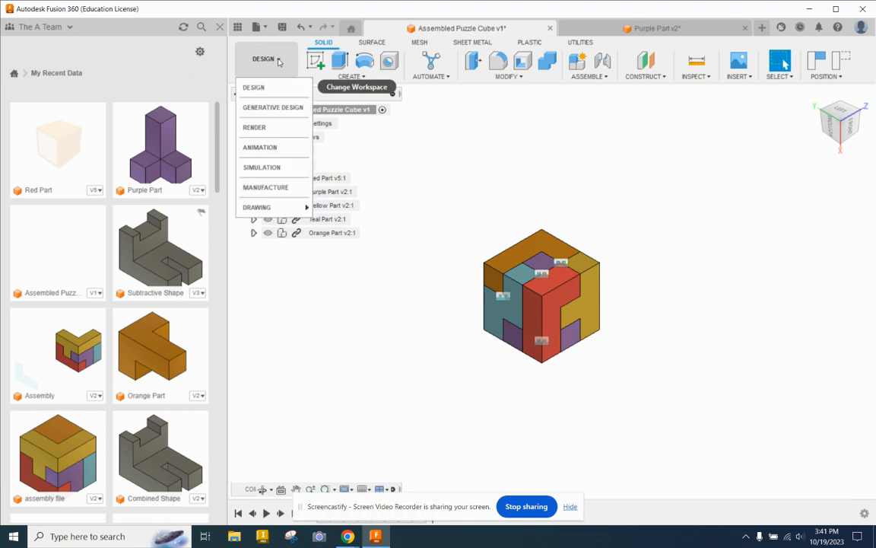
left_click(284, 149)
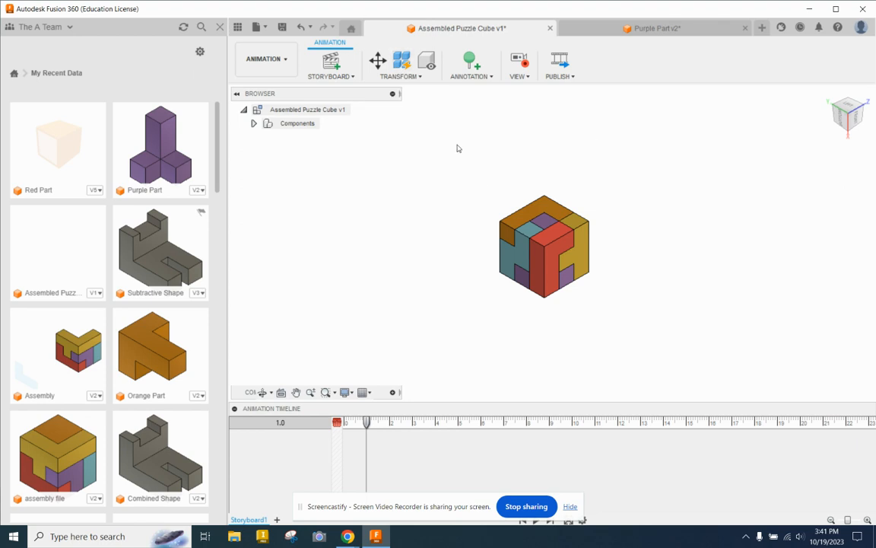
- Auto-explode all components of the puzzle cube, slightly increasing the explosion scale
left_click_drag(457, 149, 668, 370)
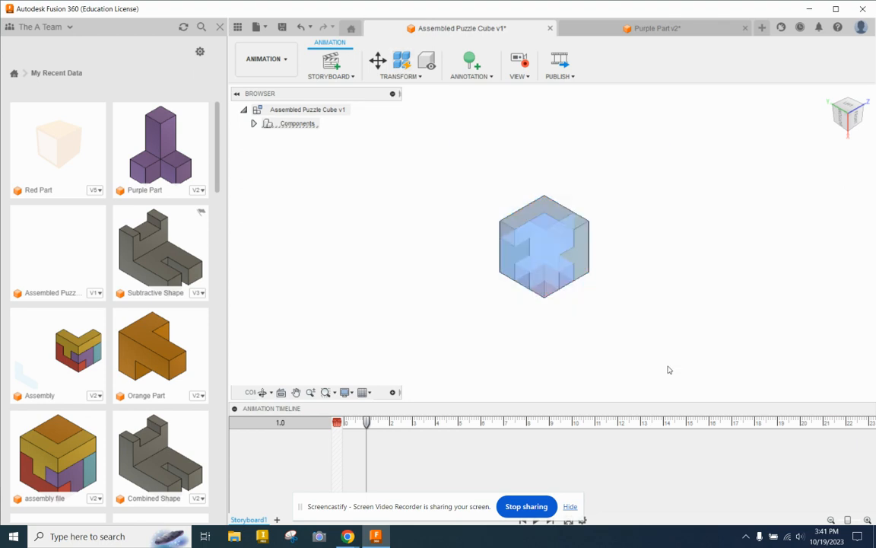
left_click(403, 61)
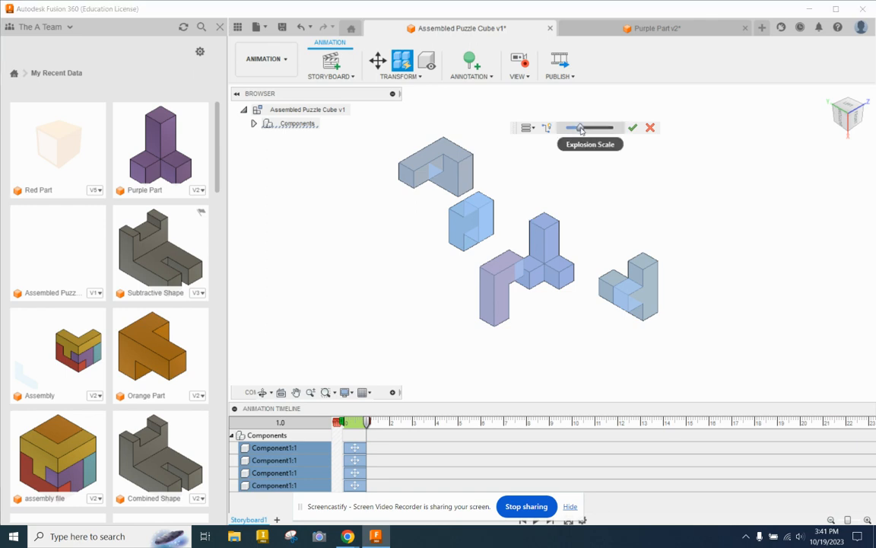
left_click_drag(580, 129, 585, 131)
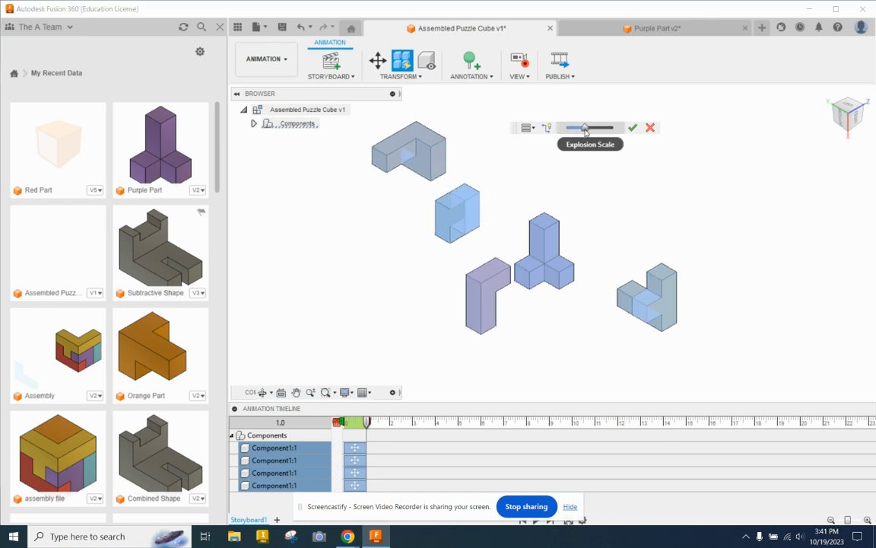
left_click(632, 128)
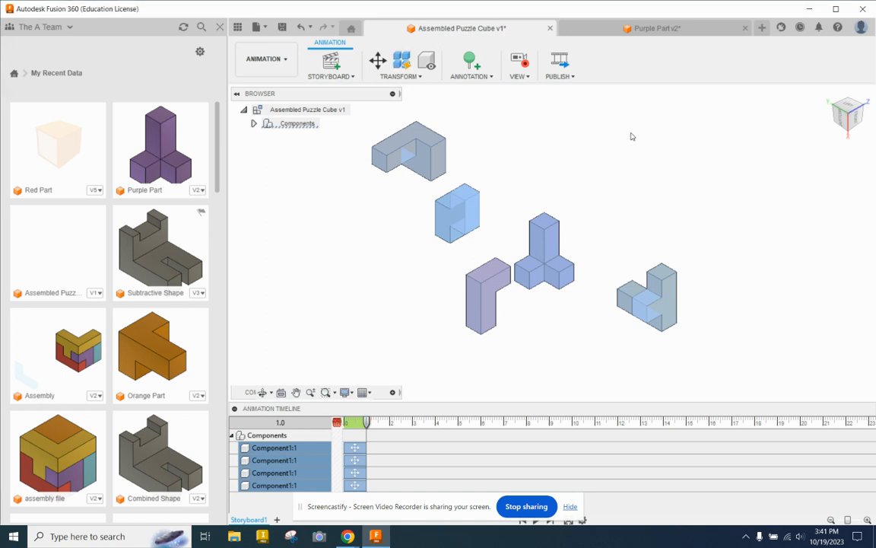
left_click(635, 176)
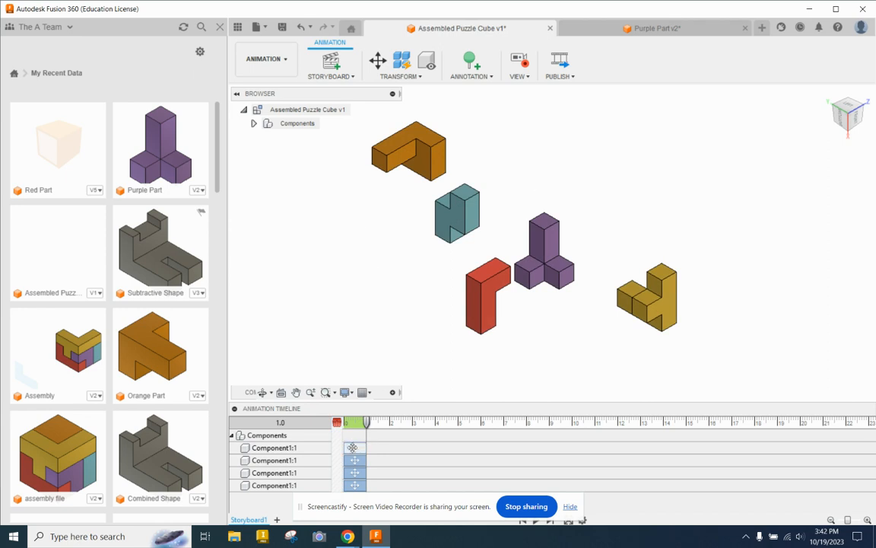
- Stagger the four component moves on the timeline to start at about 1, 2, 3 and 4 seconds, and preview the animation
left_click_drag(355, 447, 424, 472)
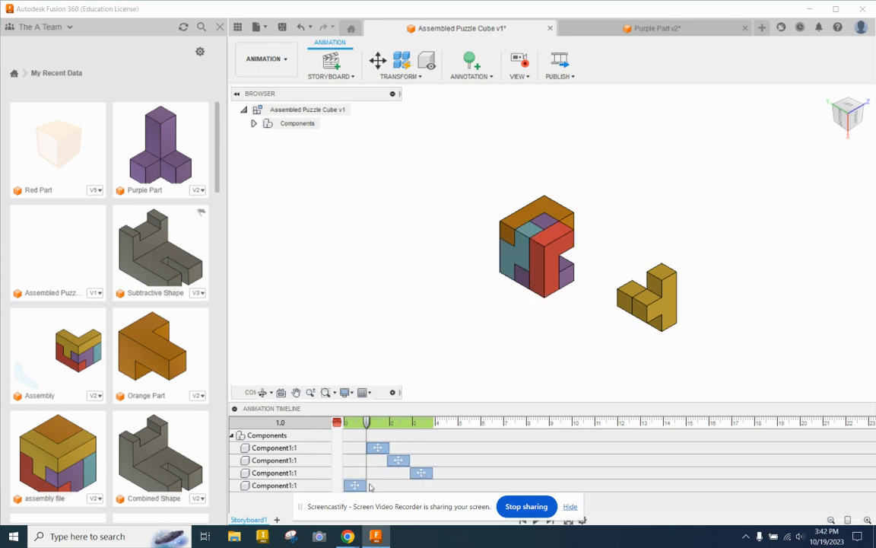
left_click_drag(368, 485, 444, 484)
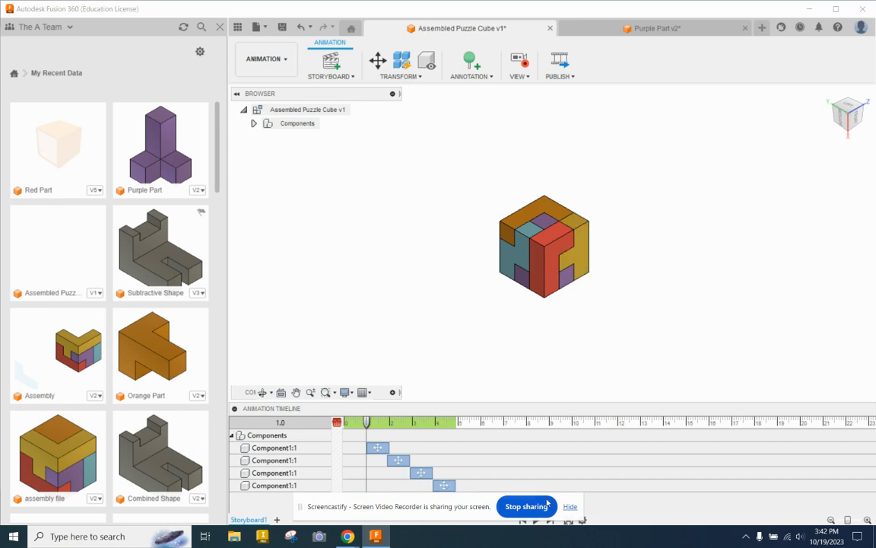
left_click(569, 506)
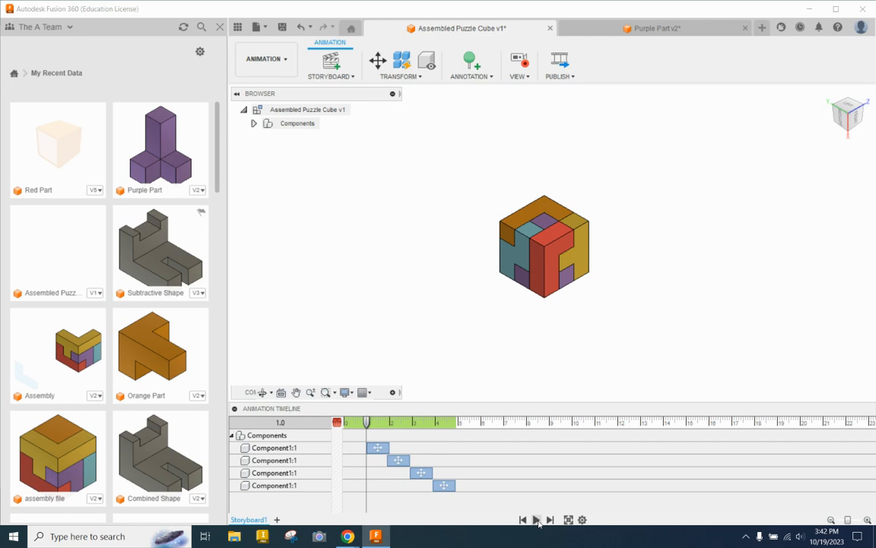
left_click(535, 520)
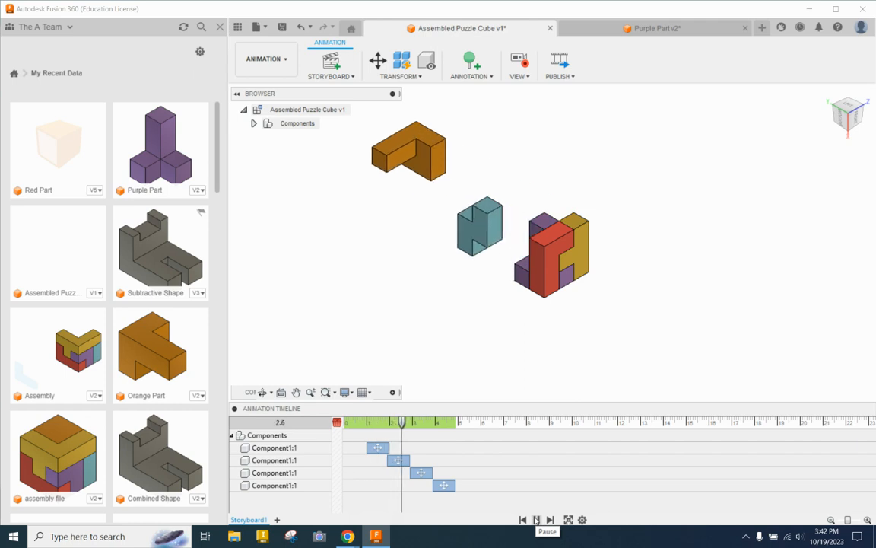
left_click(536, 520)
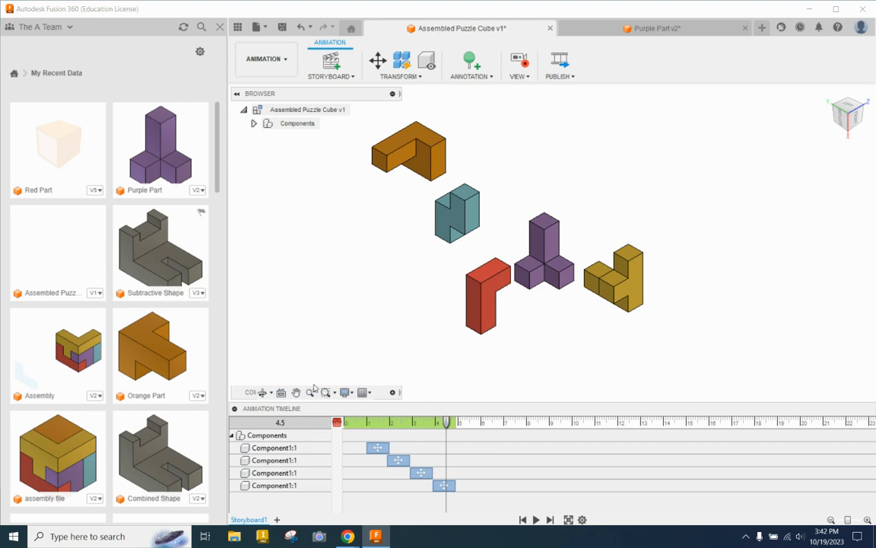
- Undo the staggered timing and the automatic explosion of the puzzle cube
key("ctrl+z")
key("ctrl+z")
key("ctrl+z")
key("ctrl+z")
key("ctrl+z")
key("ctrl+z")
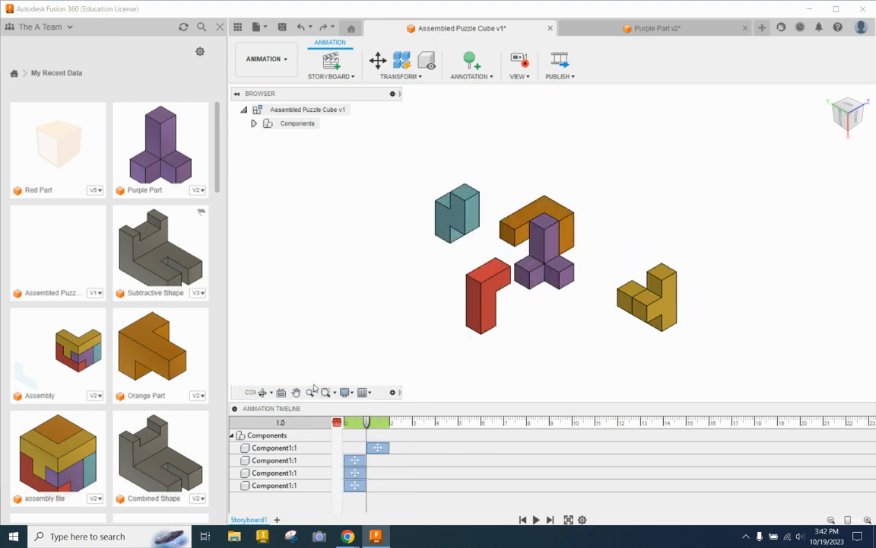
- Transform the red part out of the cube with a Y distance of -3.00 in
left_click(378, 64)
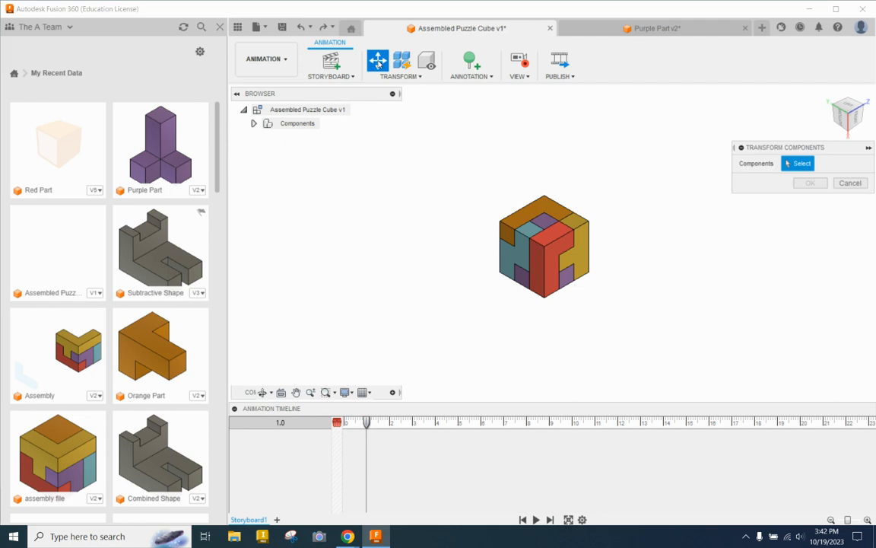
left_click(555, 260)
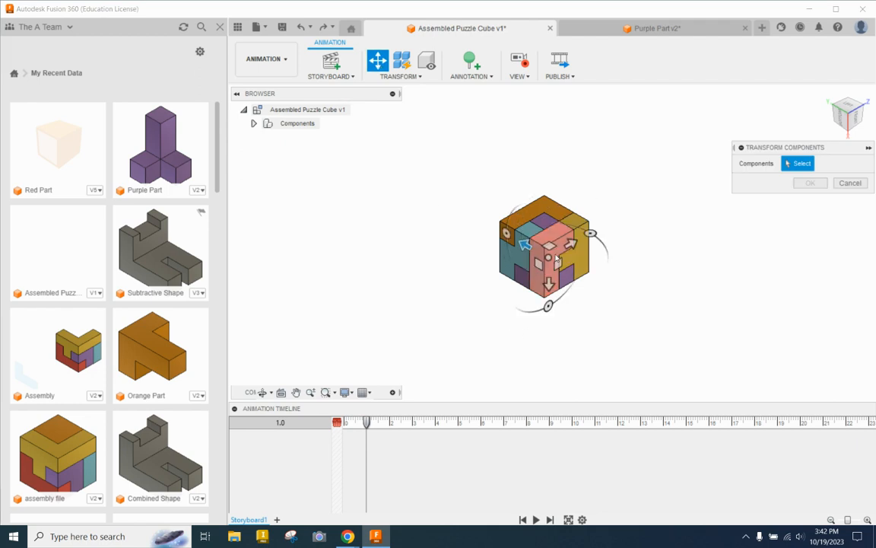
left_click(555, 260)
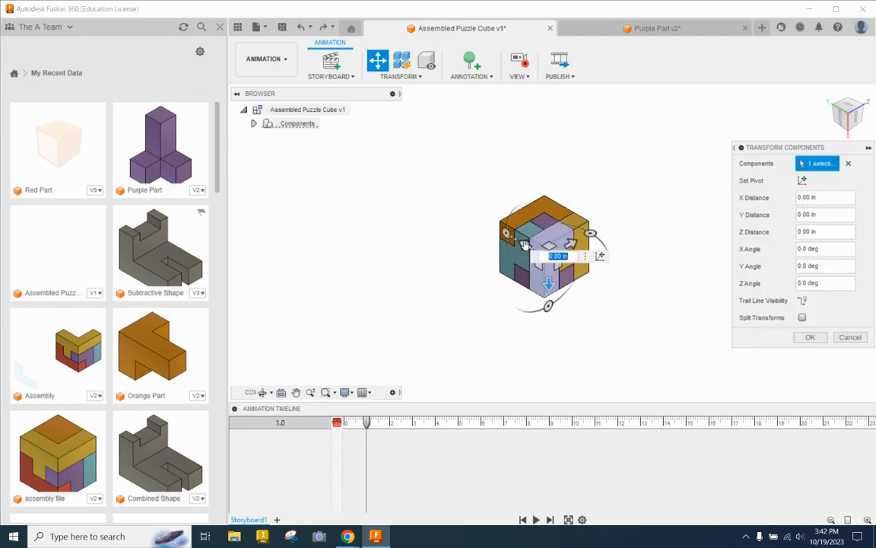
left_click_drag(524, 243, 583, 279)
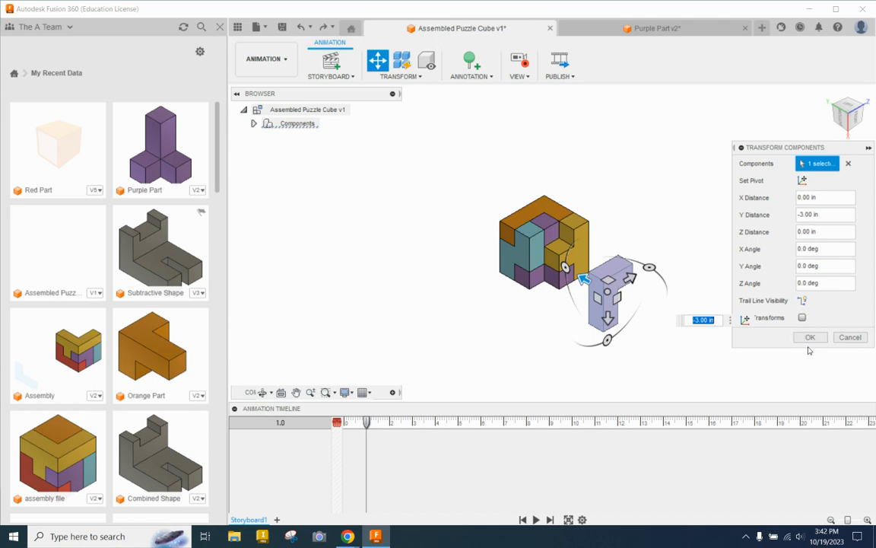
key("Return")
key("Return")
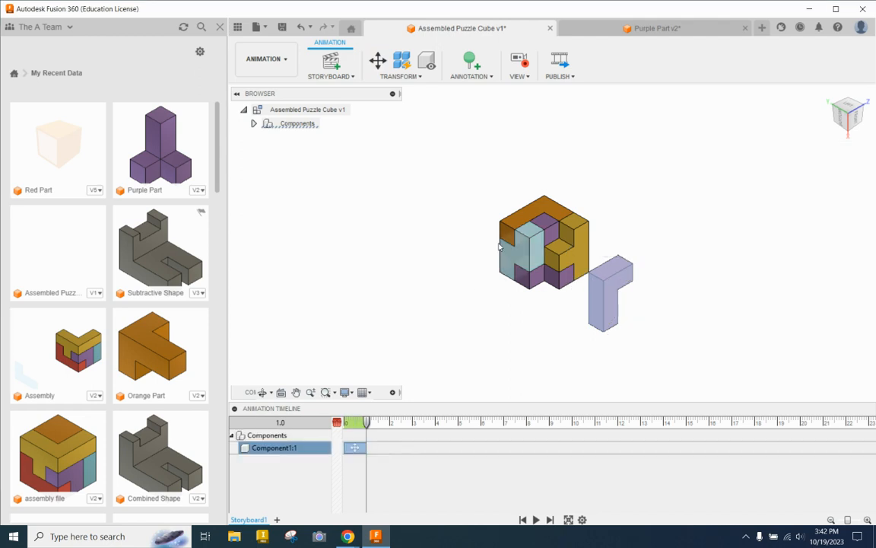
- Transform the teal part away from the cube with a Y distance of -3.00 in
left_click(378, 61)
left_click(532, 255)
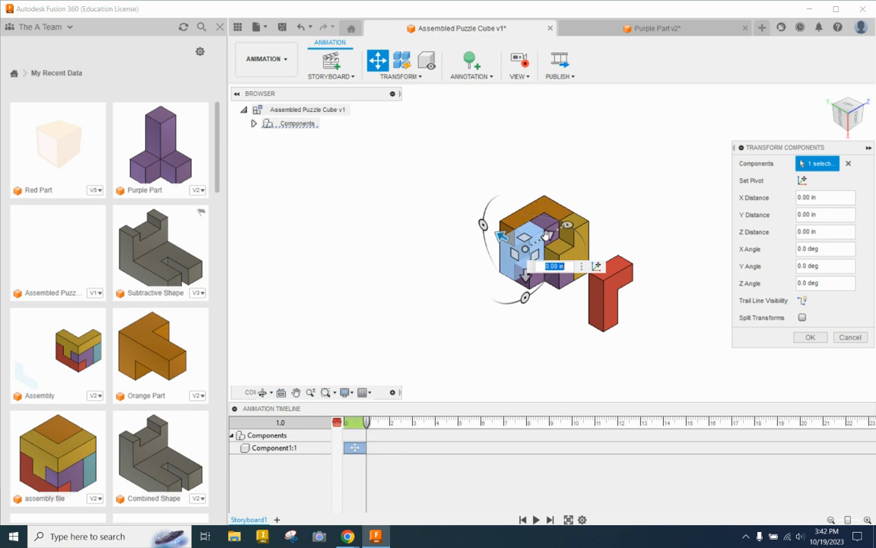
left_click_drag(548, 237, 435, 237)
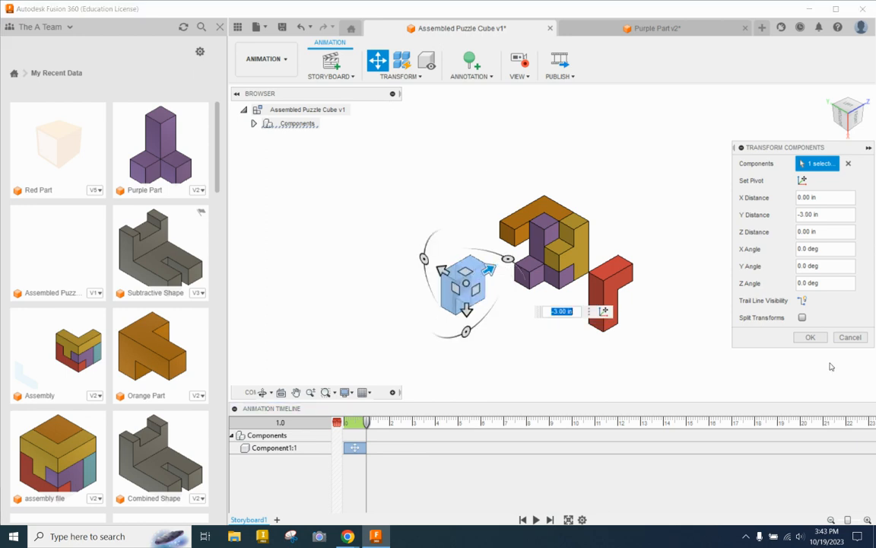
left_click(809, 337)
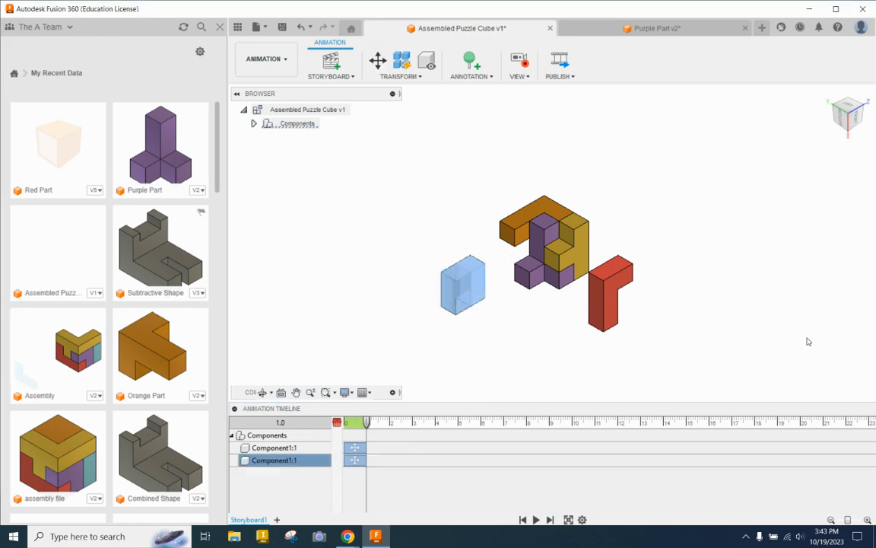
- Transform the orange part upward off the cube with a Z distance of 2.00 in
left_click(378, 60)
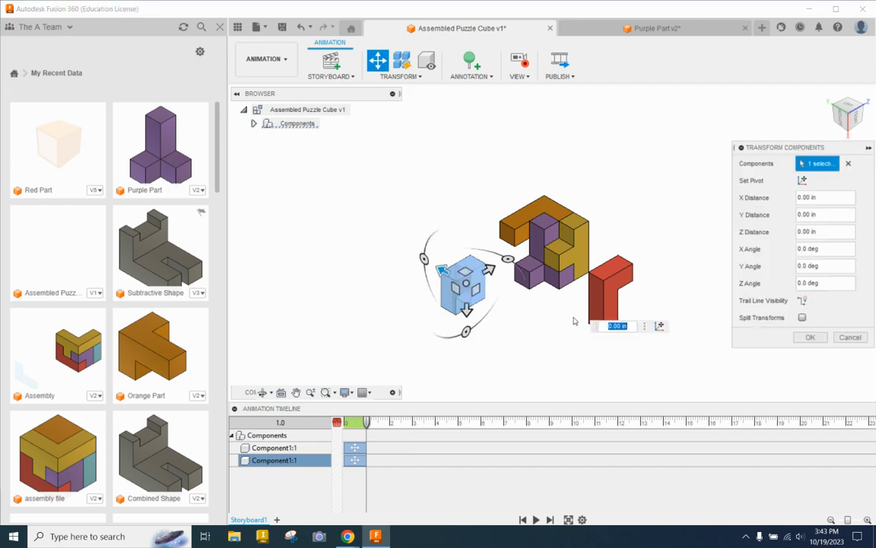
left_click(522, 223)
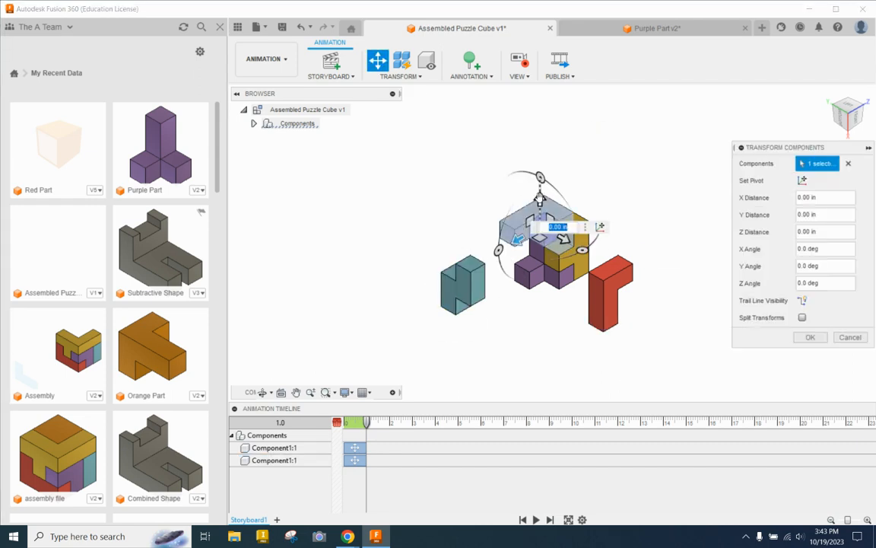
left_click_drag(539, 197, 532, 154)
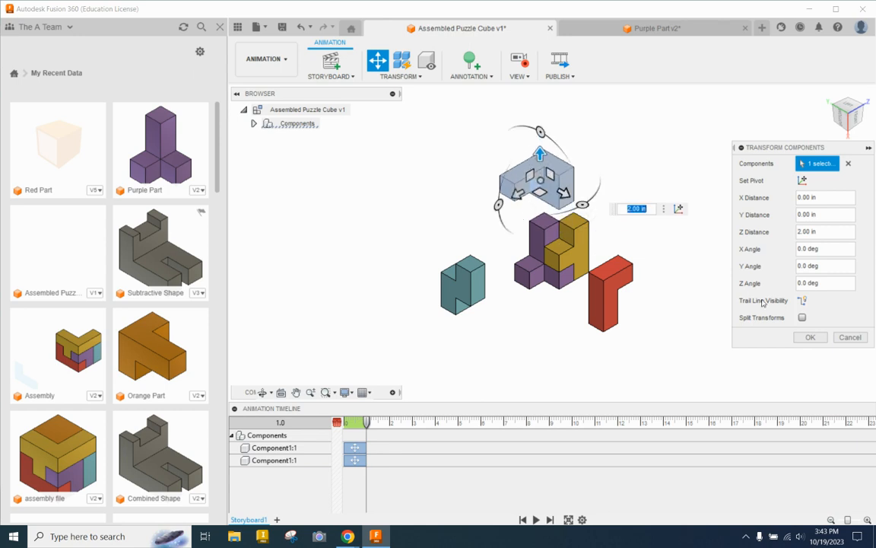
left_click(810, 337)
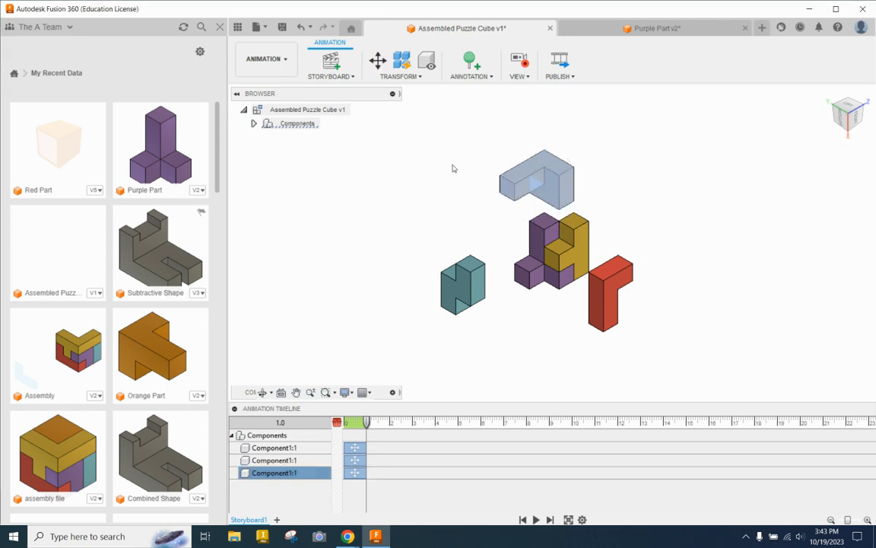
left_click(385, 70)
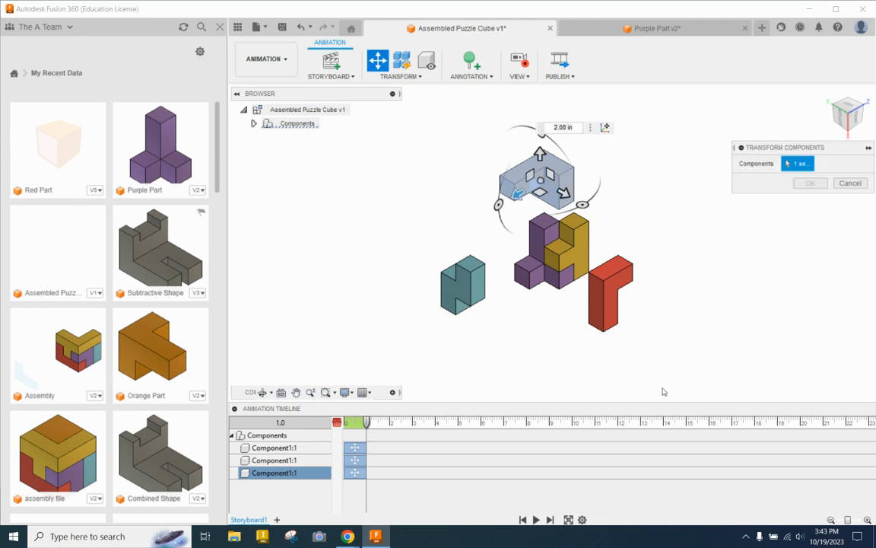
left_click(571, 270)
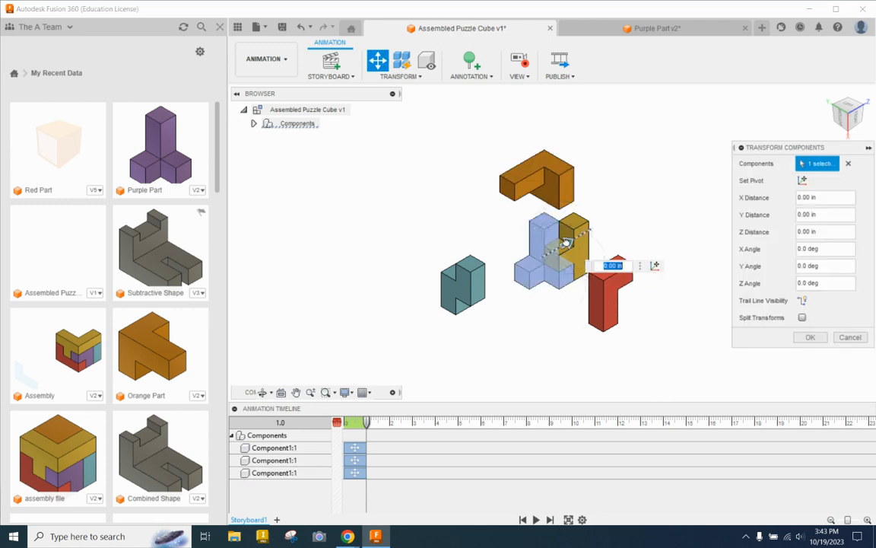
mouse_move(567, 241)
left_mouse_down()
mouse_move(554, 261)
mouse_move(567, 237)
mouse_move(546, 255)
mouse_move(560, 248)
left_mouse_up()
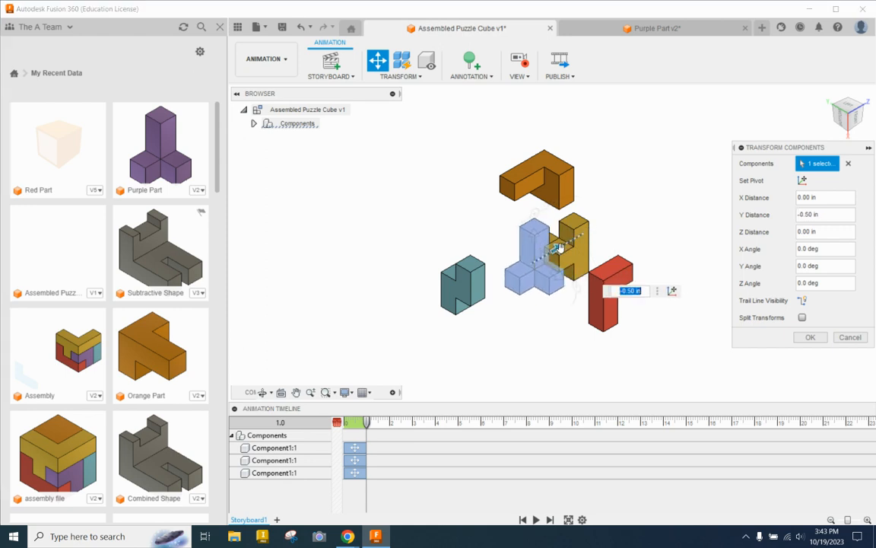
left_click(849, 338)
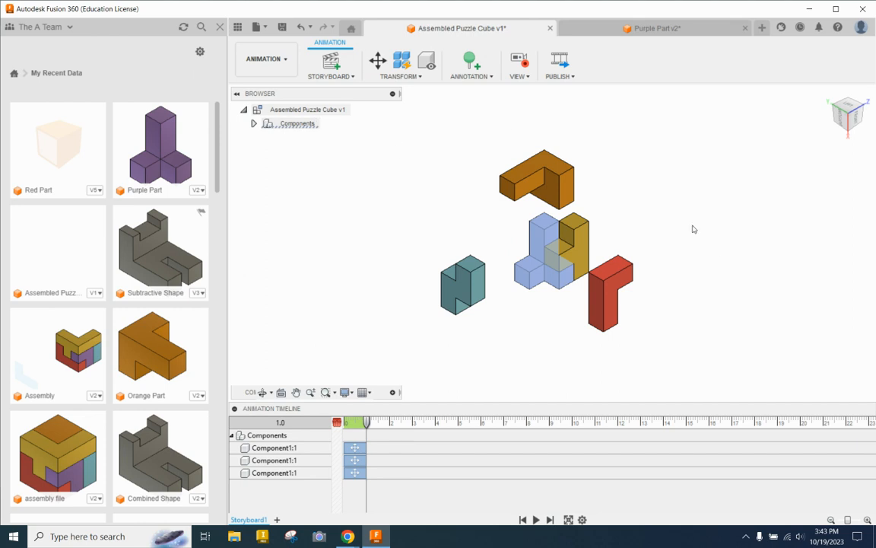
- Transform the yellow part away from the purple part with a Y distance of -2.50 in and clear the selection
left_click(377, 61)
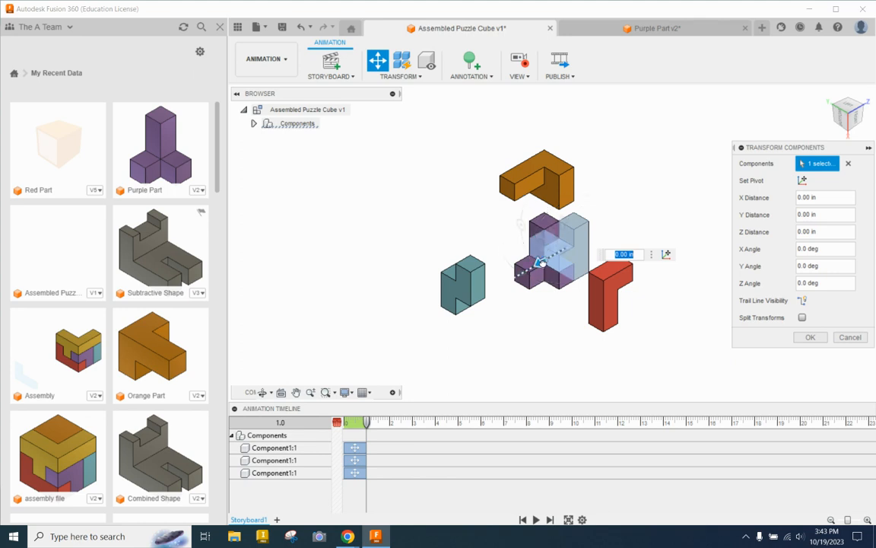
left_click_drag(541, 263, 588, 237)
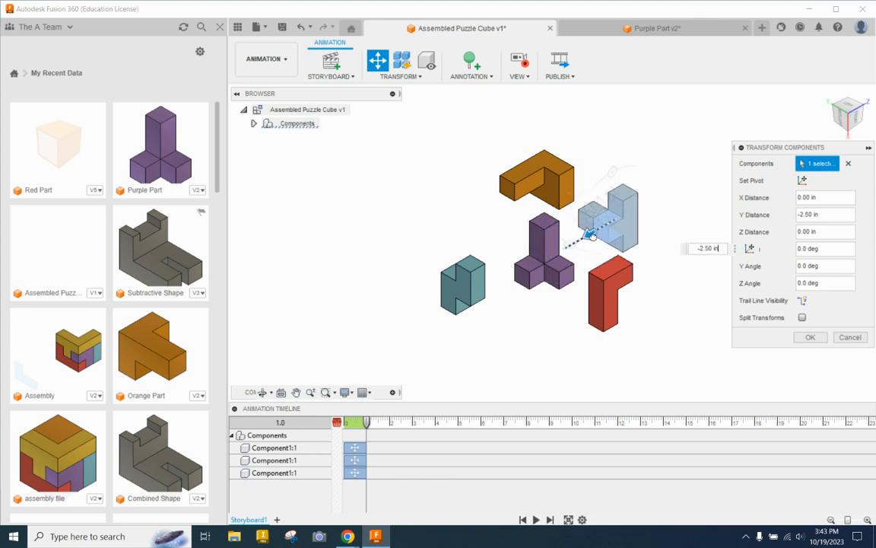
left_click(803, 335)
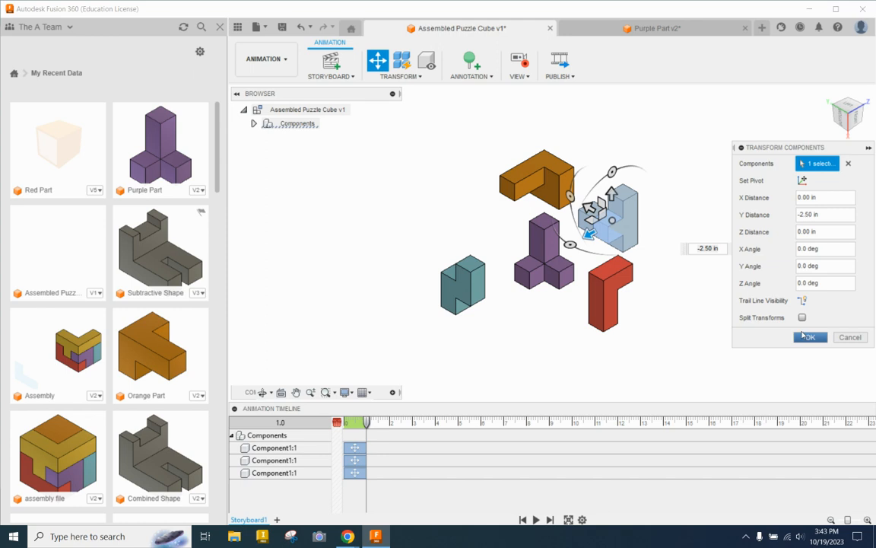
left_click(802, 336)
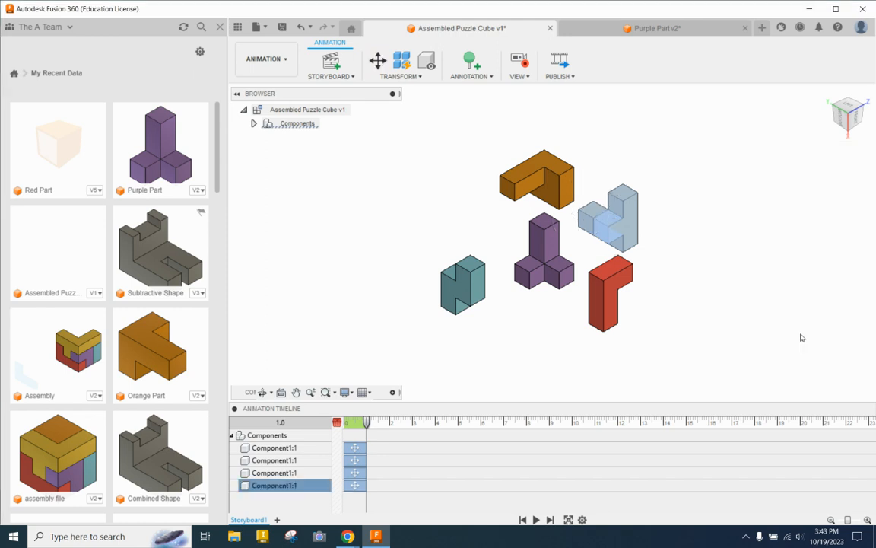
left_click(404, 202)
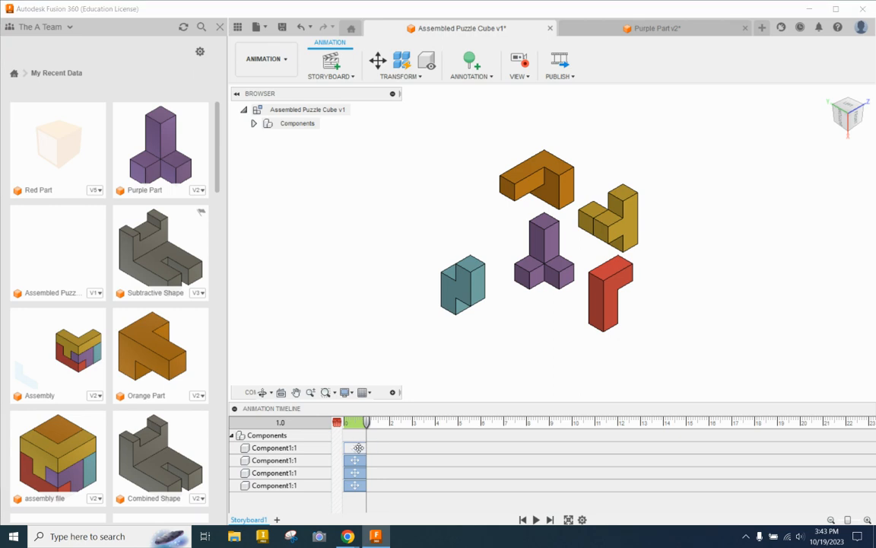
- Stagger the four component moves on the animation timeline so they run one after another, starting at 1, 2, 3 and 4
left_click_drag(355, 447, 408, 458)
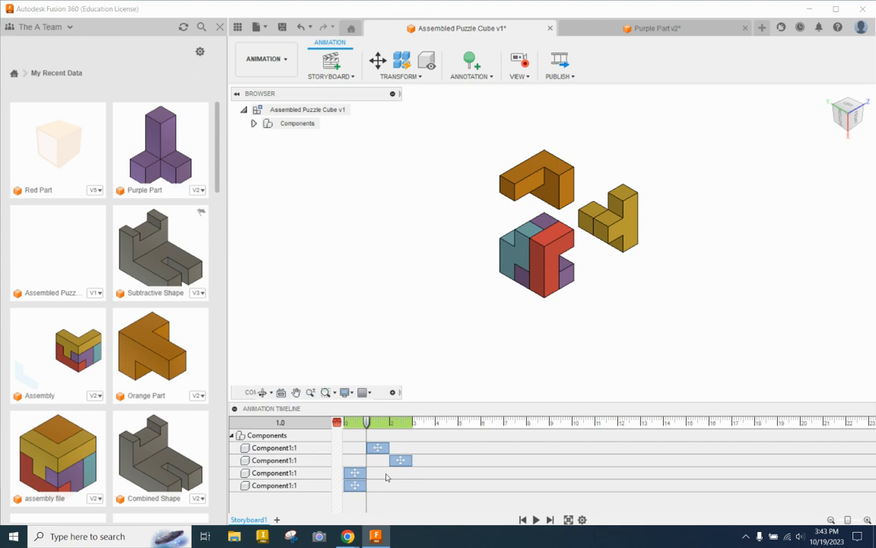
left_click_drag(355, 472, 424, 470)
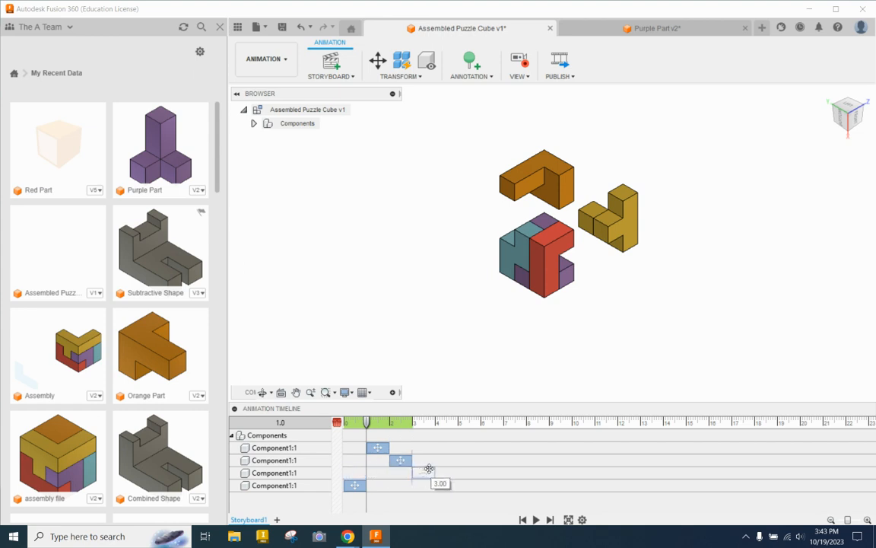
left_click_drag(354, 485, 447, 485)
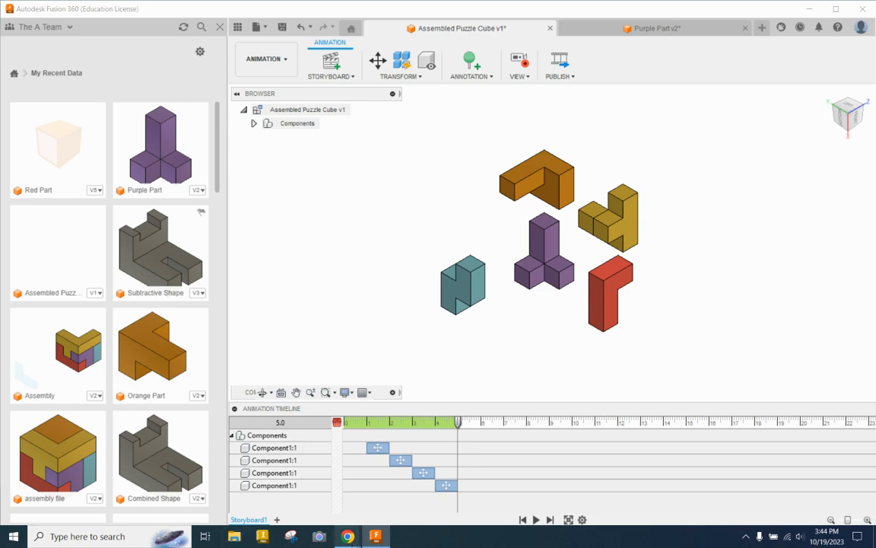
- Switch to Chrome and examine the example exploded-view drawing in the Puzzle Cube Project Overview 2023 document
mouse_move(347, 536)
left_click(317, 512)
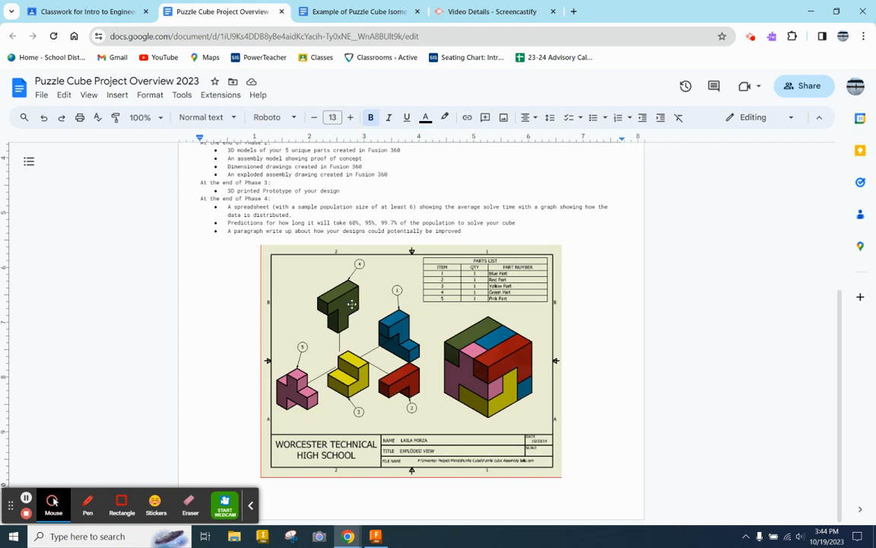
left_click(479, 14)
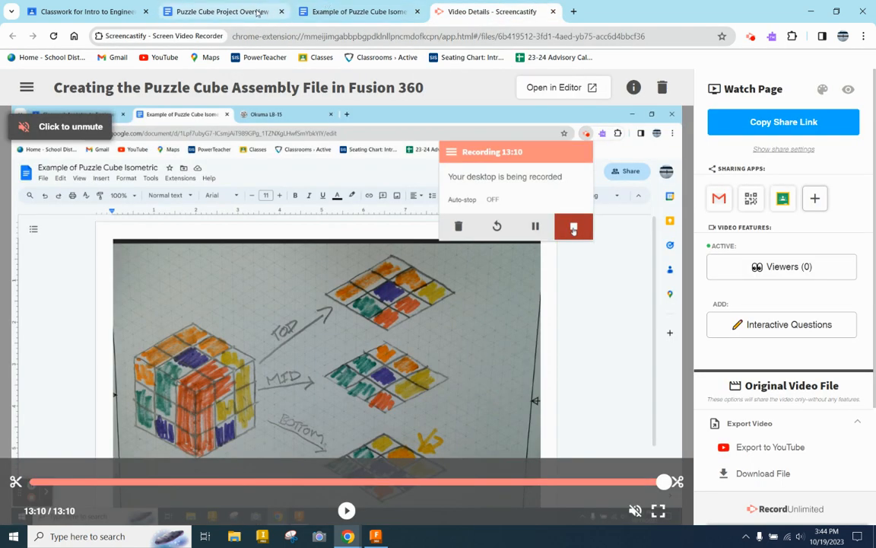
left_click(259, 14)
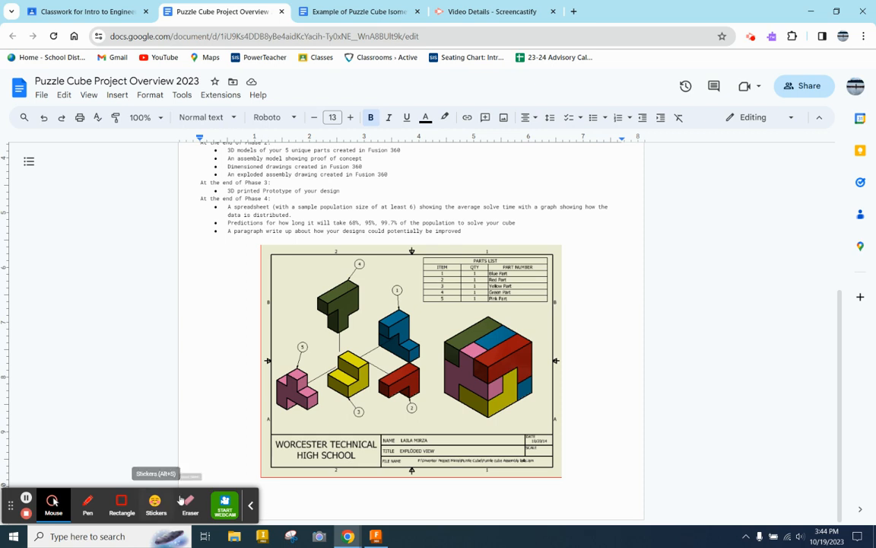